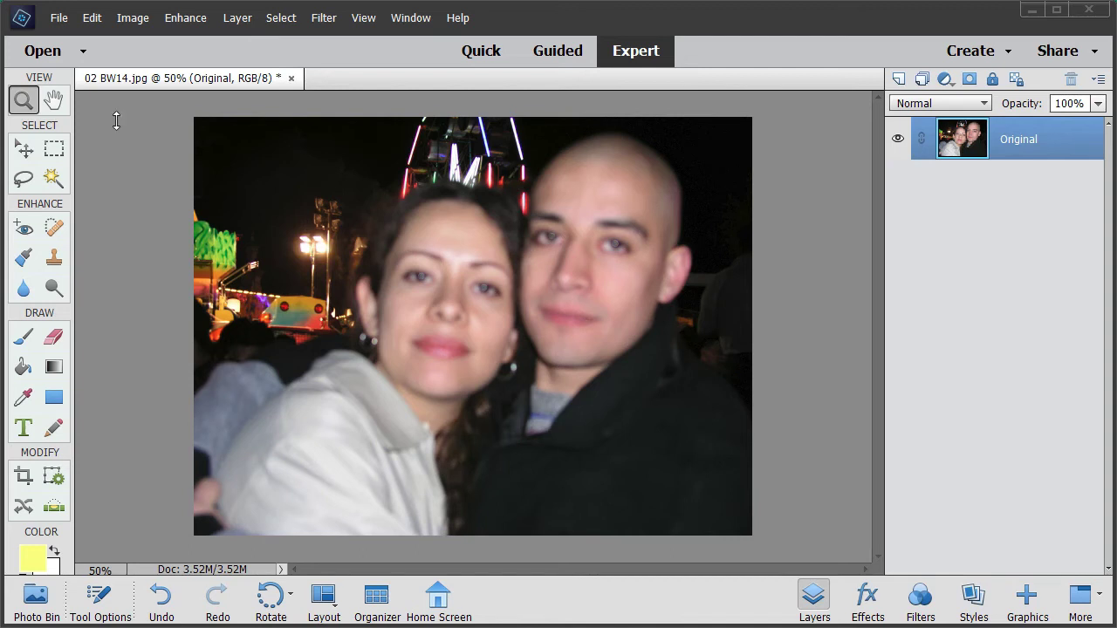
Zoom in to 1600% on the woman's eye and examine the blurred catchlight.
click(485, 288)
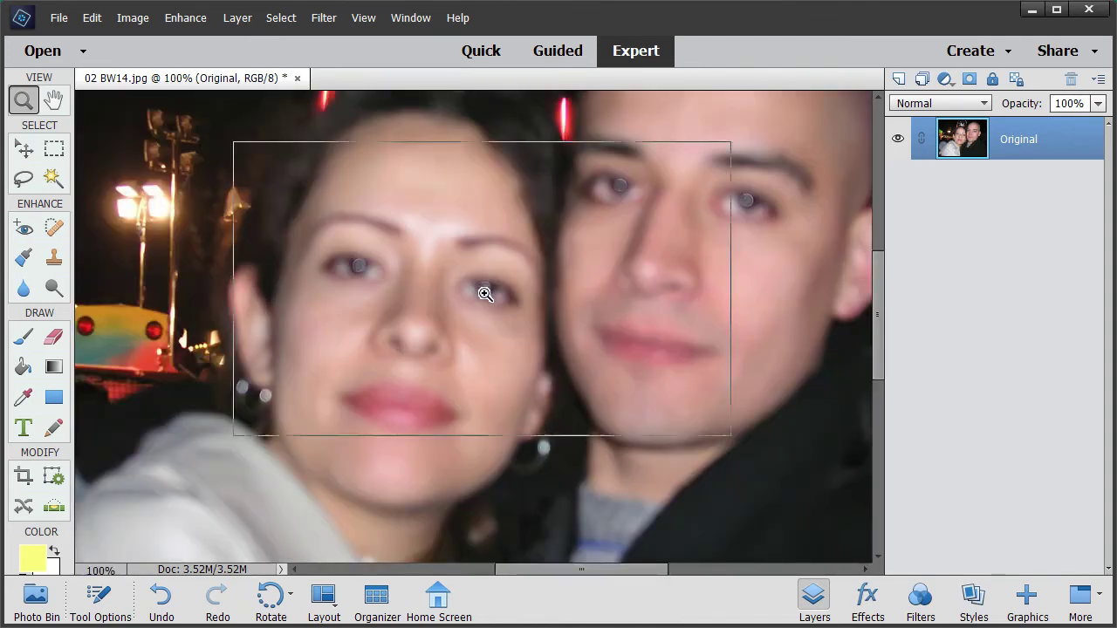
click(483, 288)
click(485, 288)
click(486, 288)
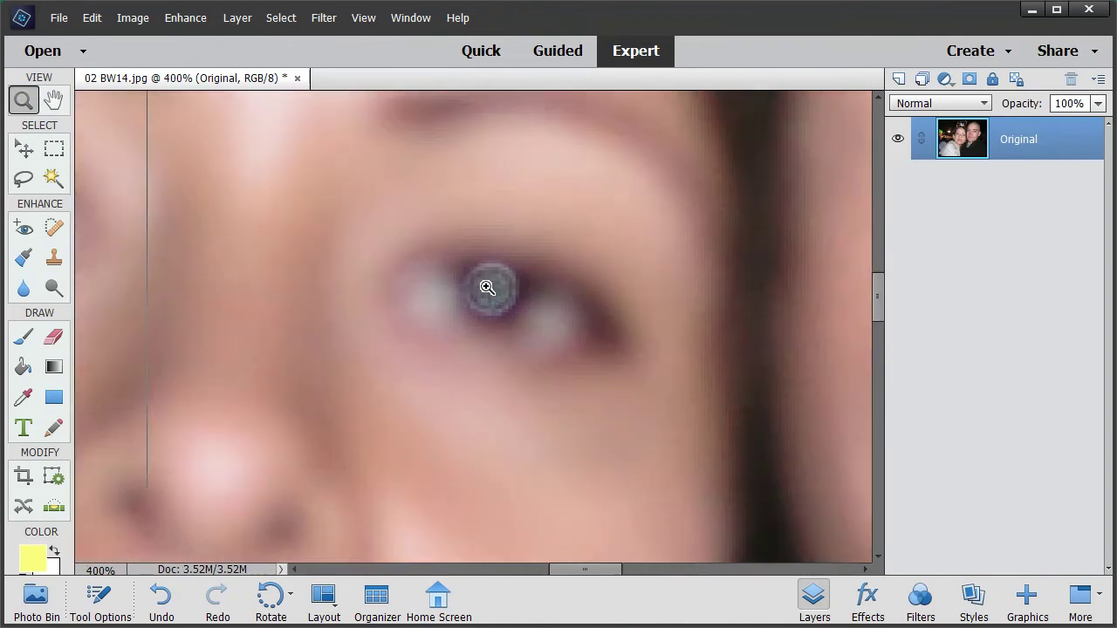
click(488, 287)
click(491, 288)
click(494, 291)
click(494, 294)
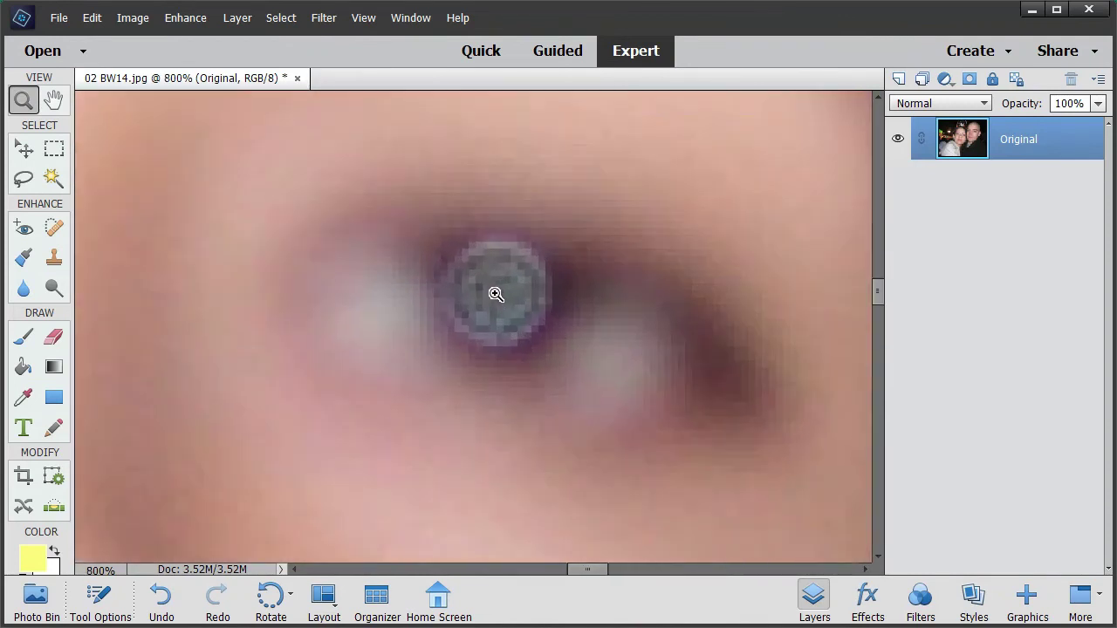
click(494, 294)
click(494, 294)
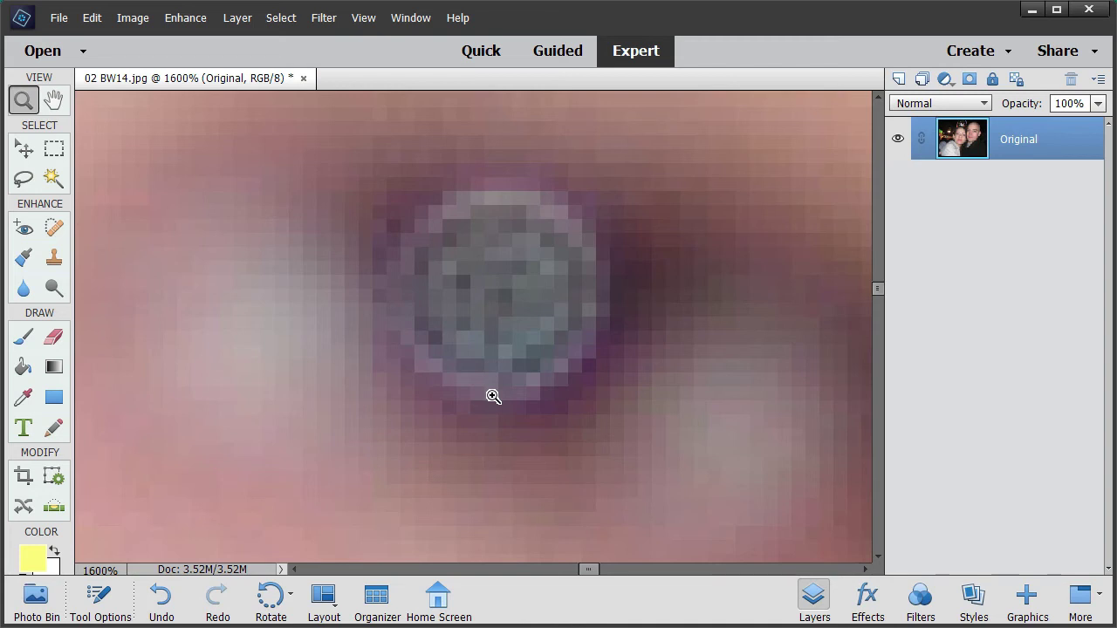
Zoom back out to 50% to view the whole photo.
alt+click(504, 315)
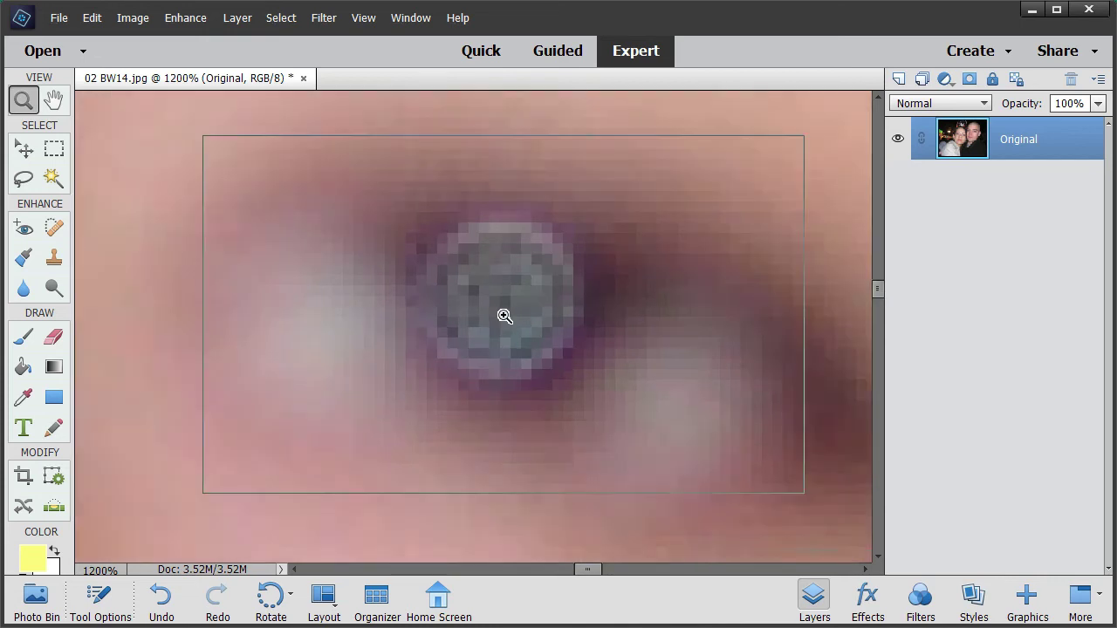
alt+click(504, 316)
alt+click(504, 316)
alt+click(505, 316)
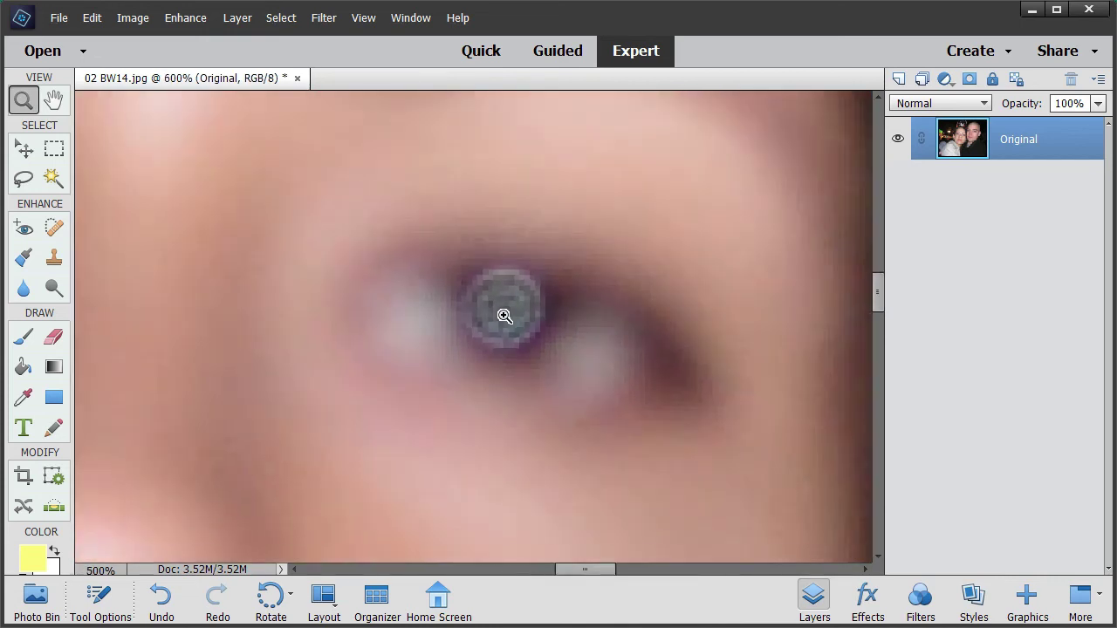
alt+click(504, 316)
alt+click(504, 316)
alt+click(505, 316)
alt+click(505, 316)
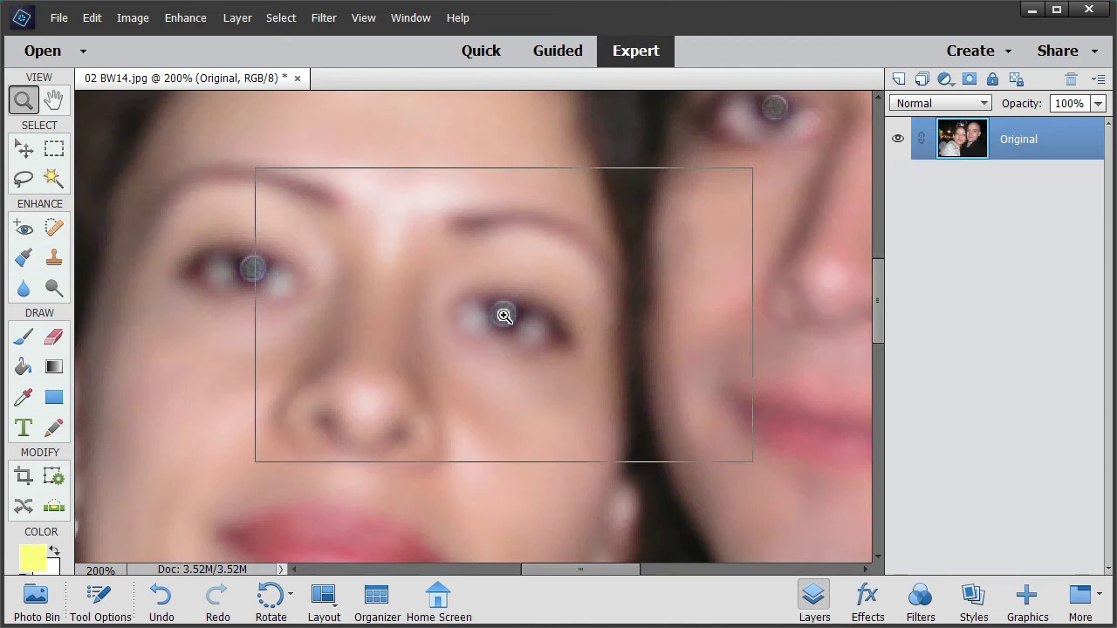
alt+click(504, 316)
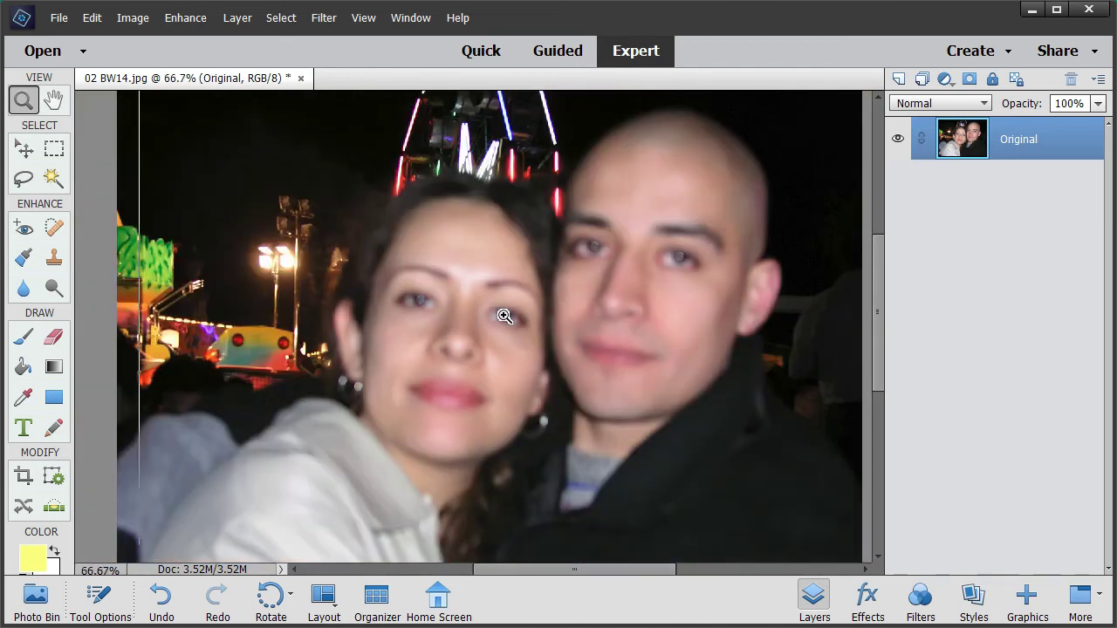
alt+click(504, 316)
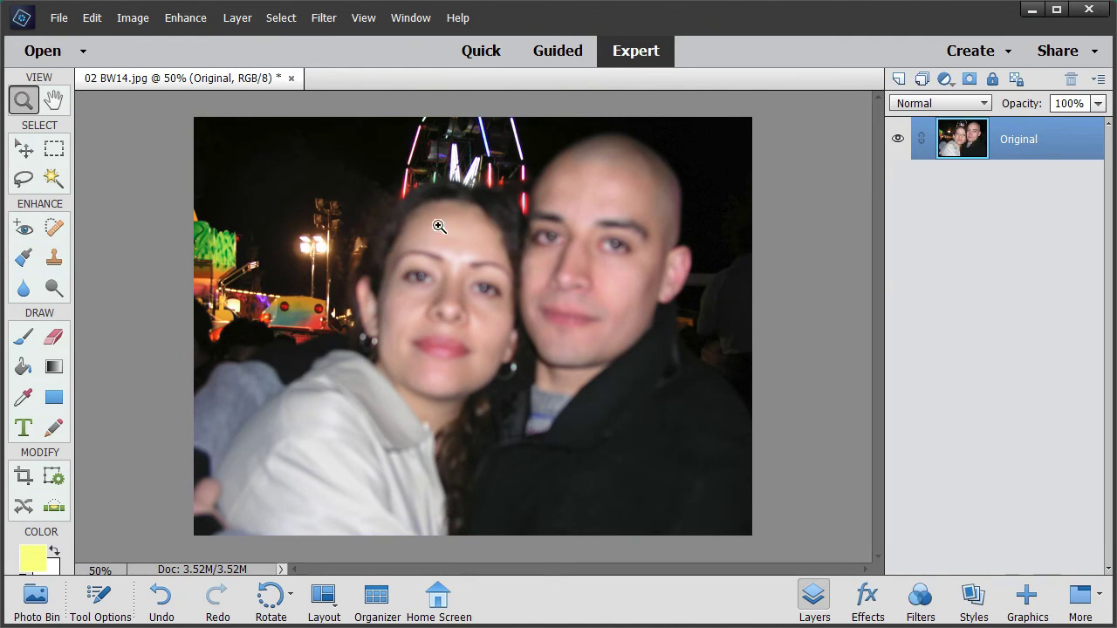
Duplicate the Original layer and name the copy "Fixed".
click(284, 21)
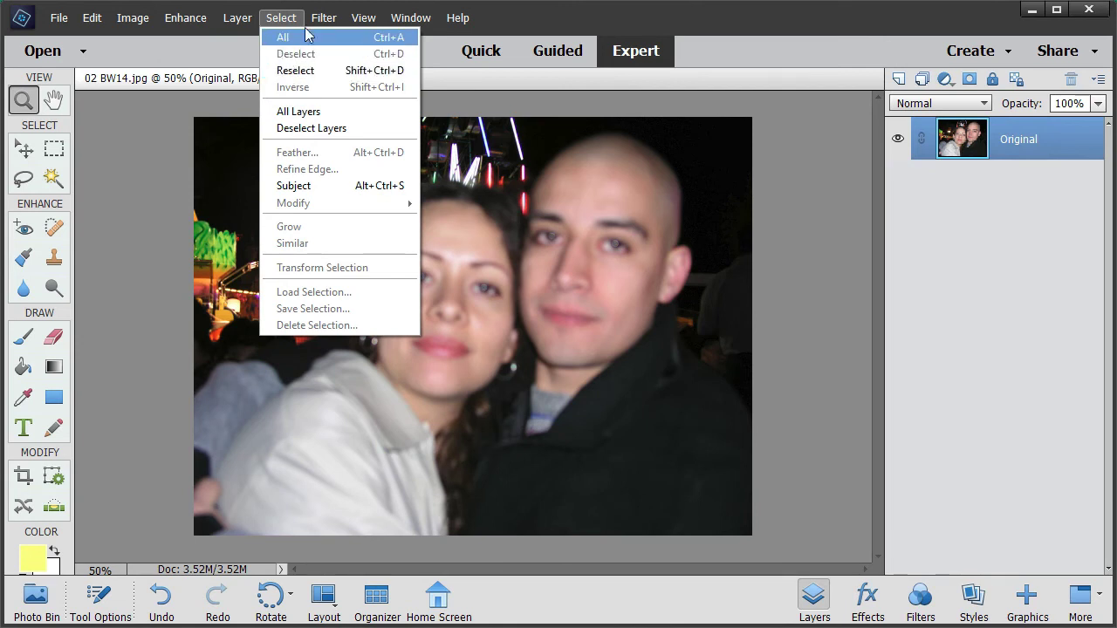
mouse_move(231, 22)
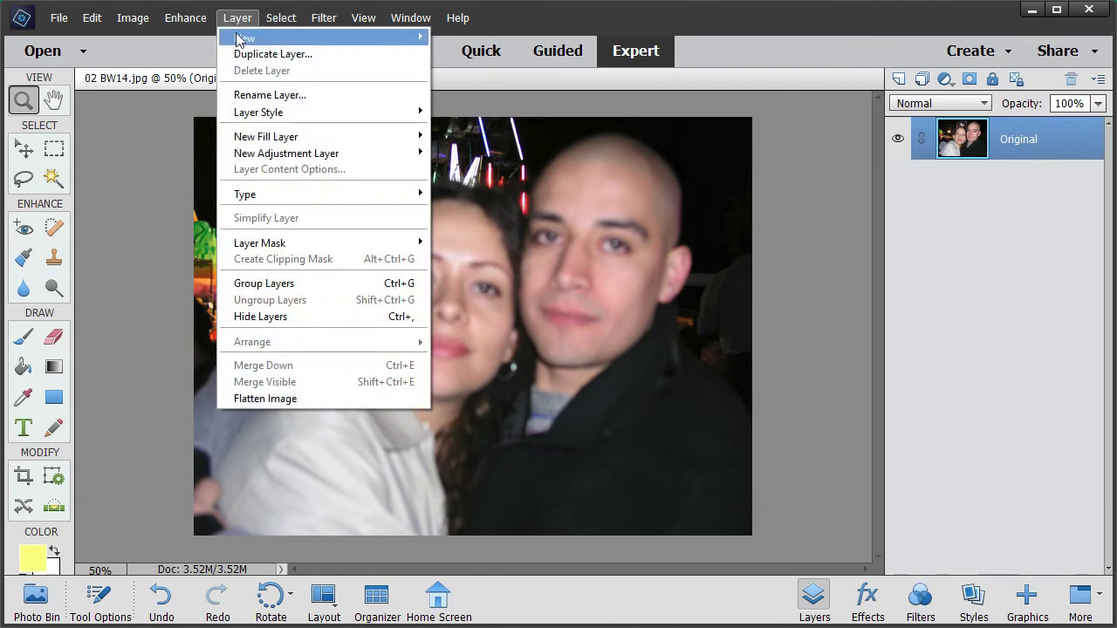
click(248, 54)
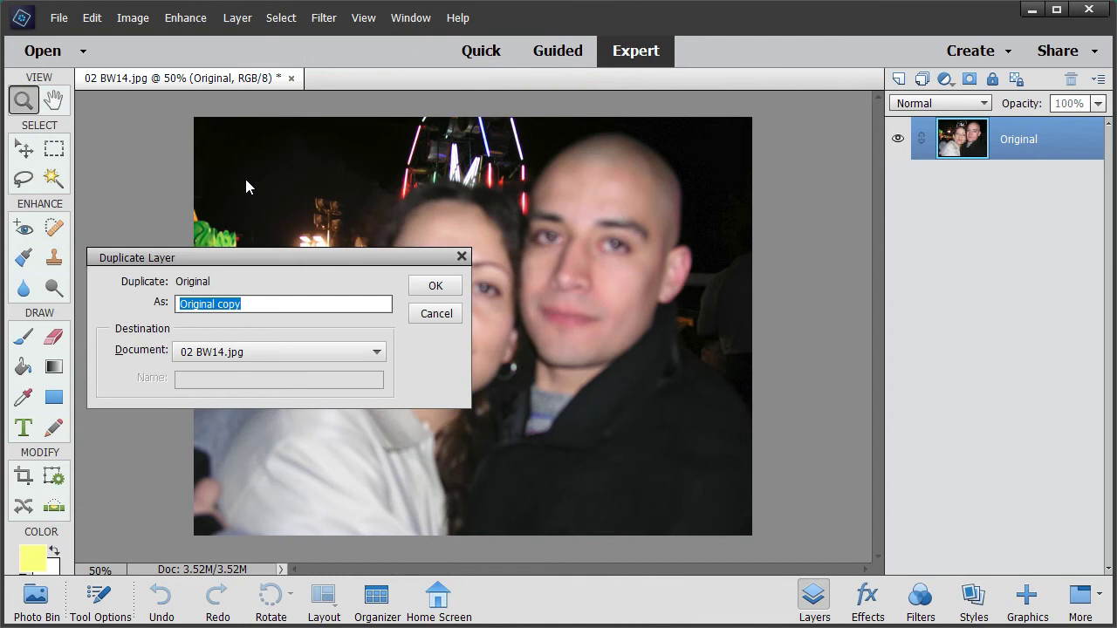
text(Fixed)
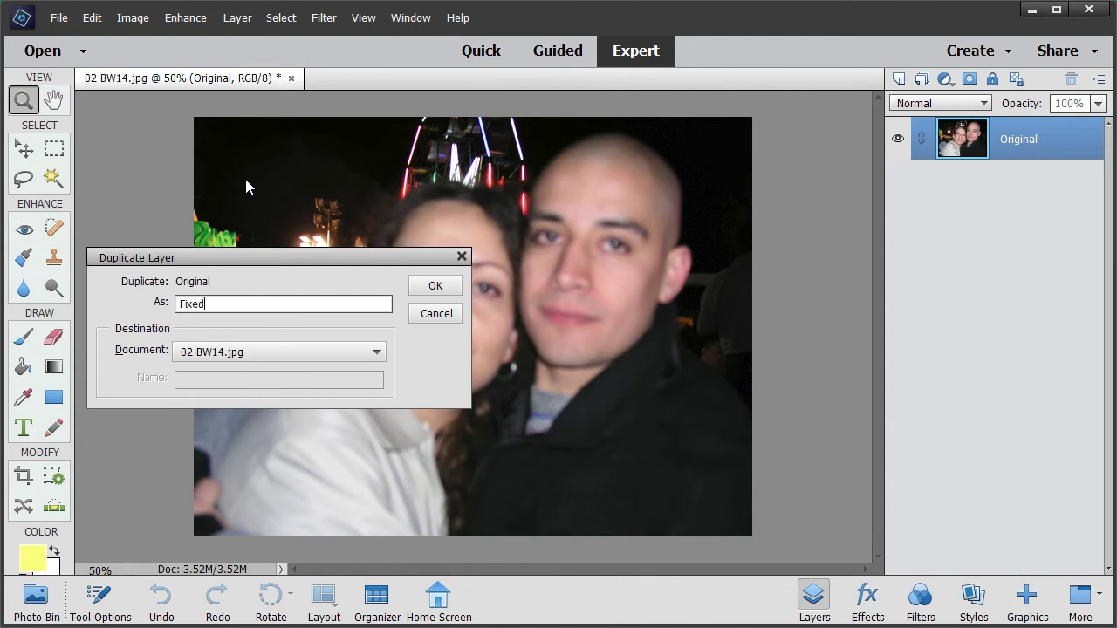
click(436, 285)
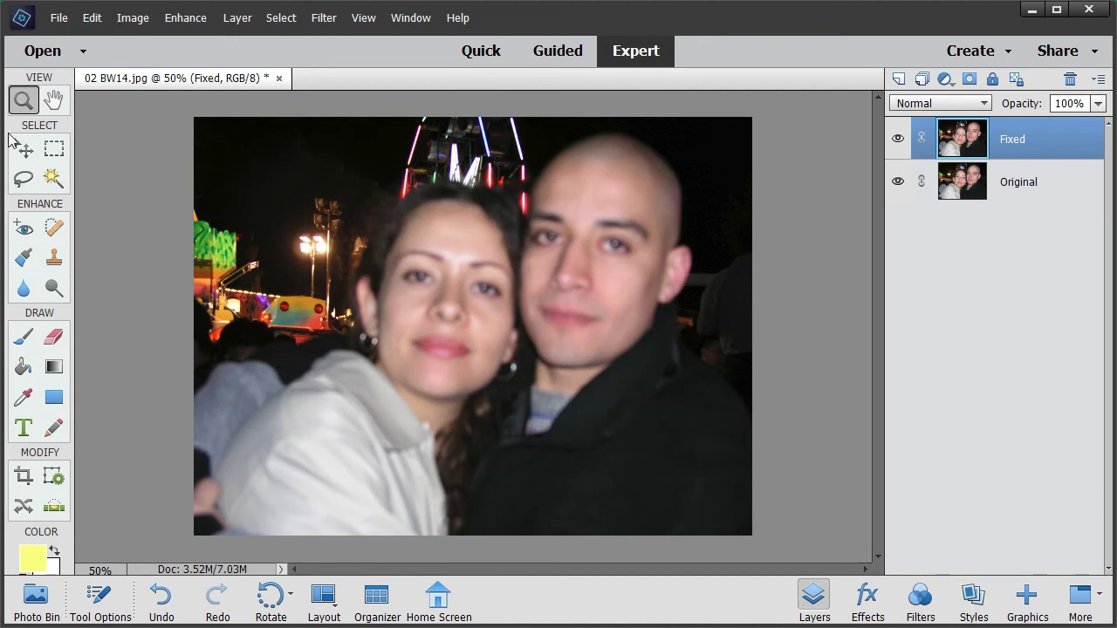
Draw a freehand Lasso selection around the couple, from the photo's lower-right corner around both heads to its lower-left corner.
click(24, 178)
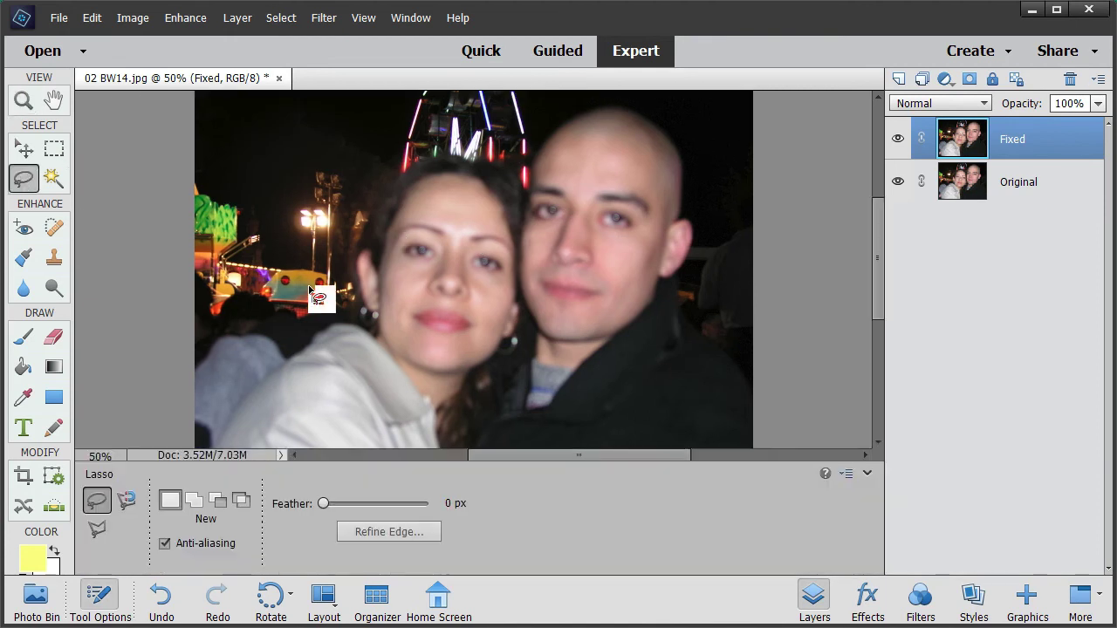
click(867, 473)
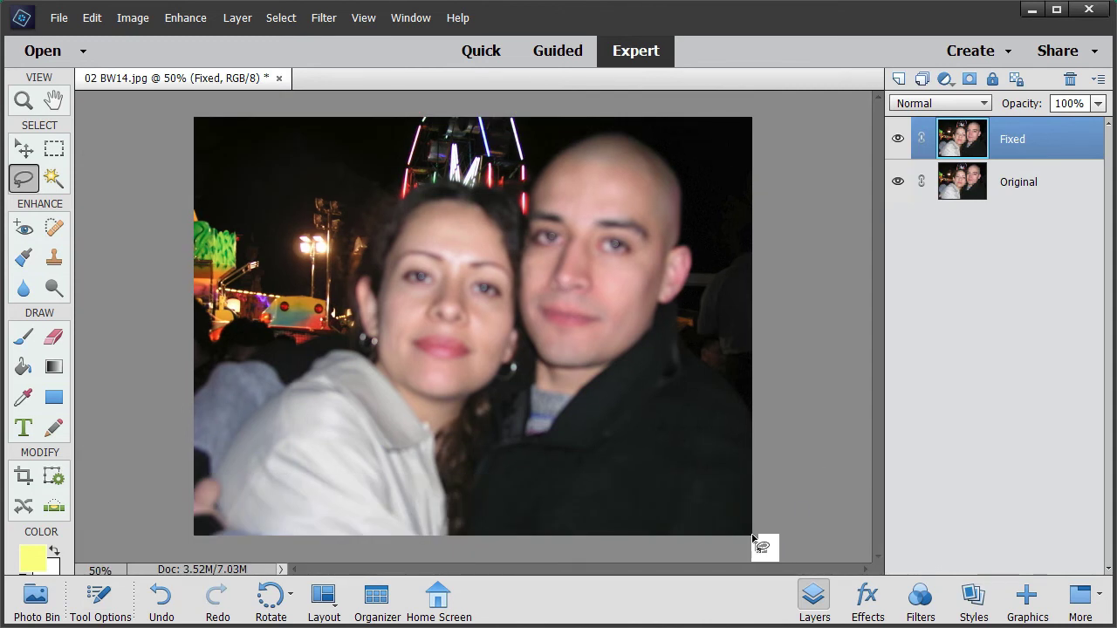
mouse_move(752, 536)
mouse_down()
mouse_move(716, 387)
mouse_move(683, 329)
mouse_move(696, 175)
mouse_move(670, 136)
mouse_move(623, 129)
mouse_move(568, 142)
mouse_move(522, 229)
mouse_move(494, 207)
mouse_move(415, 206)
mouse_move(359, 281)
mouse_move(361, 346)
mouse_move(337, 361)
mouse_move(226, 373)
mouse_move(174, 399)
mouse_move(170, 550)
mouse_up()
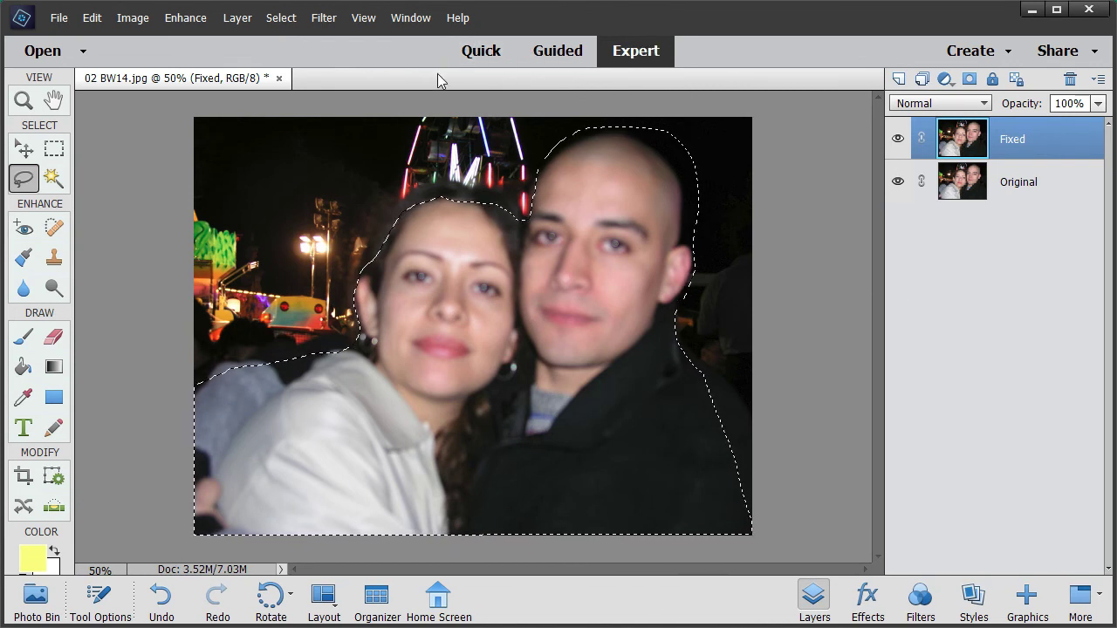
Start Focus Magic's Fix Out of Focus Blur on the selected couple, preview the woman's eye, and set the blur width to 14 pixels.
click(323, 18)
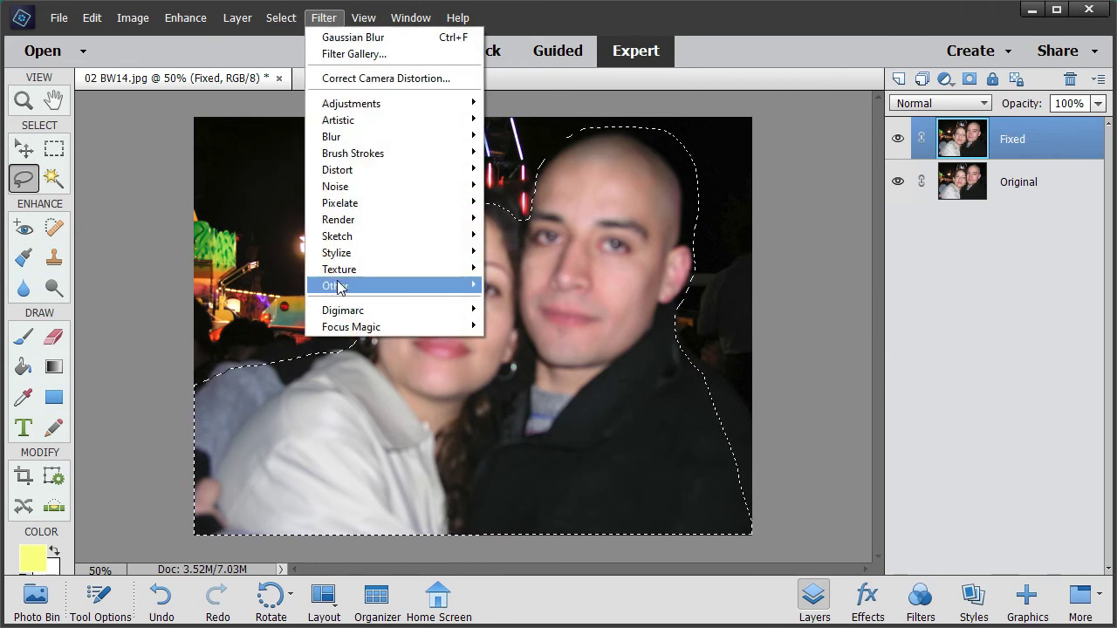
mouse_move(379, 328)
click(524, 342)
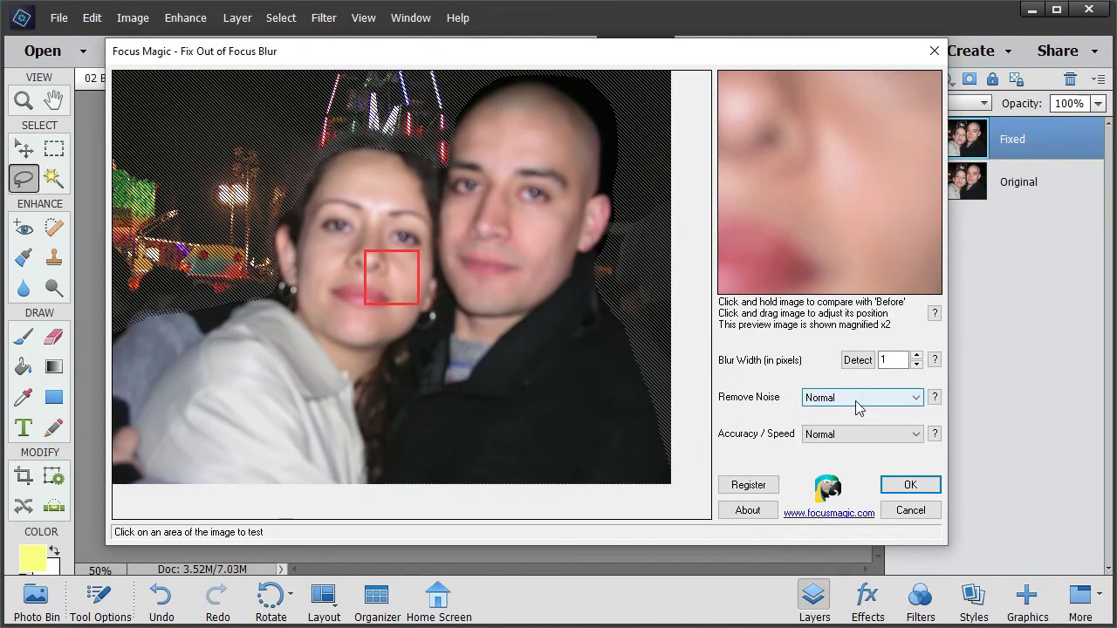
click(406, 228)
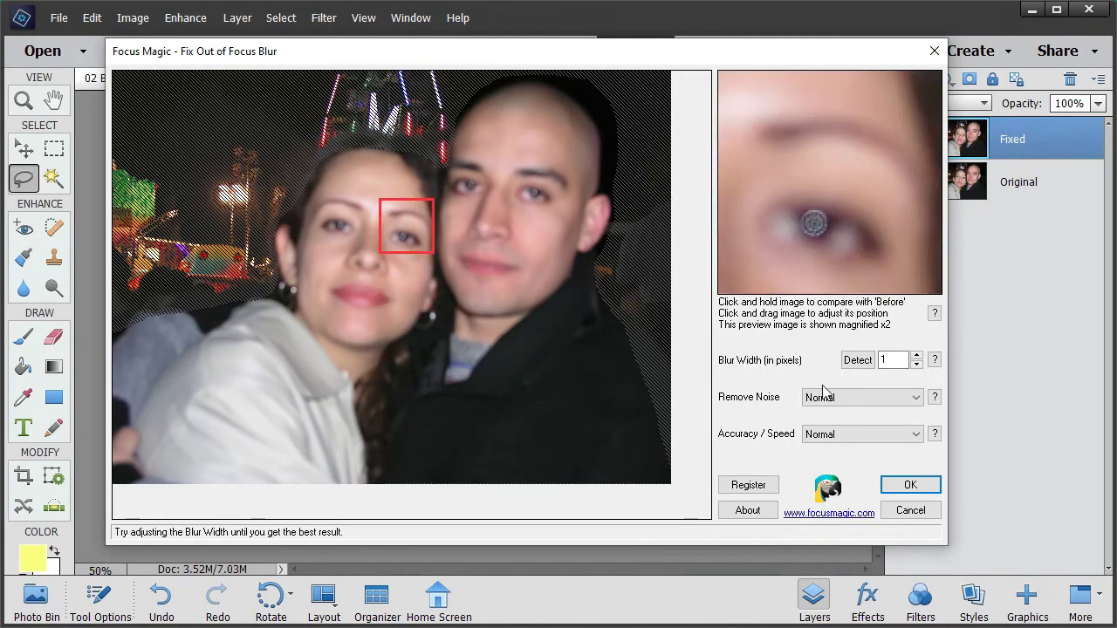
click(890, 363)
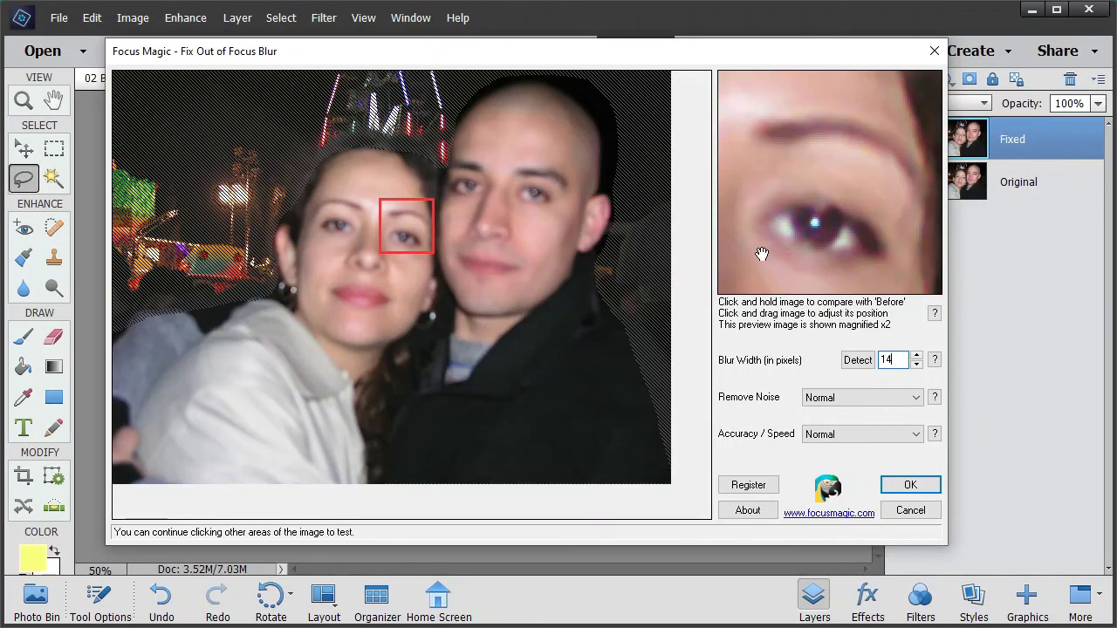
Compare the deblur preview with the original at the woman's eye and hoop earring, and apply the filter.
click(871, 177)
click(871, 178)
click(424, 317)
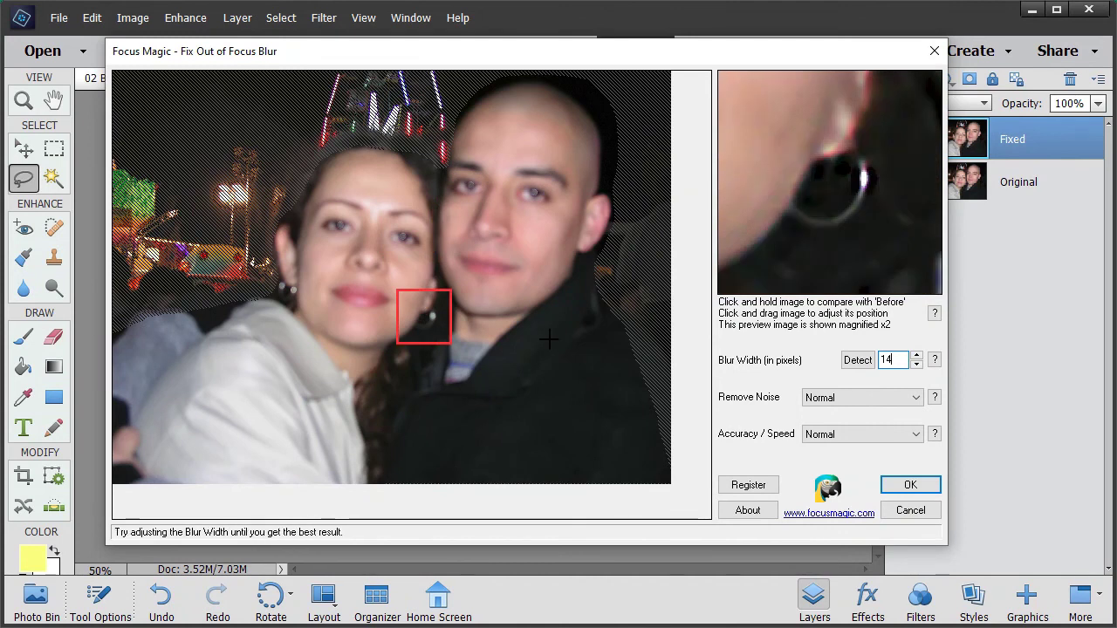
click(879, 212)
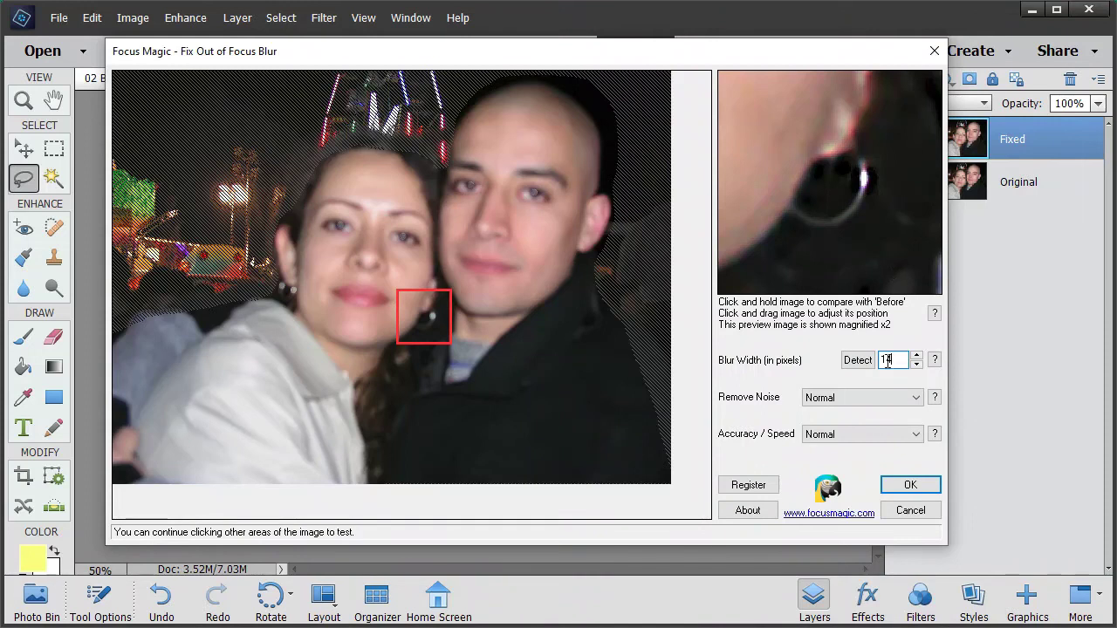
click(911, 487)
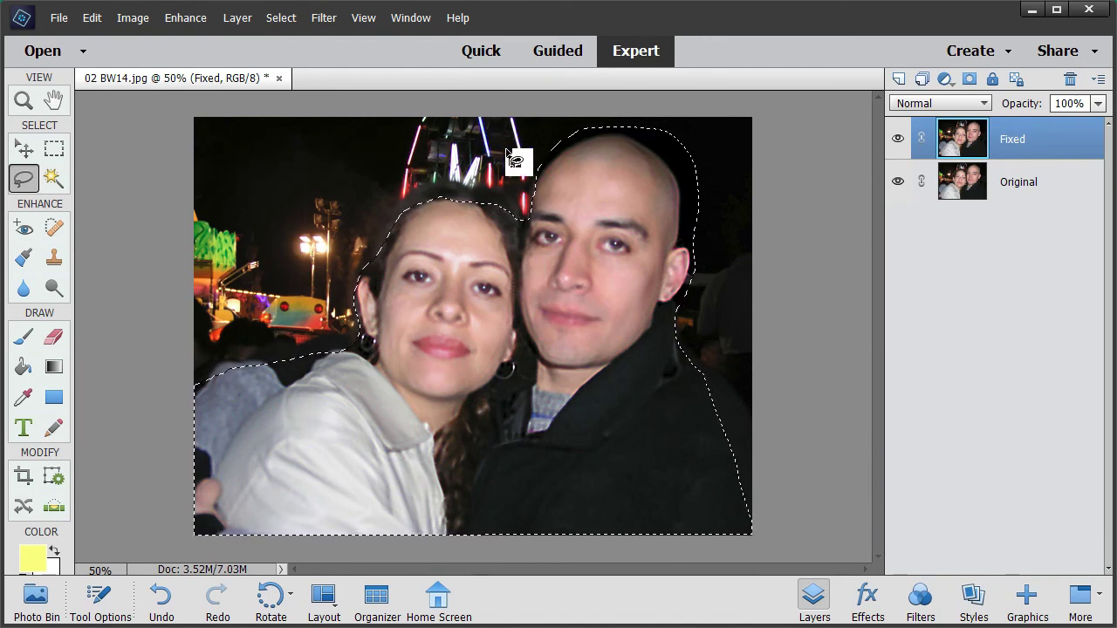
Invert the selection to select the background instead of the couple.
click(24, 100)
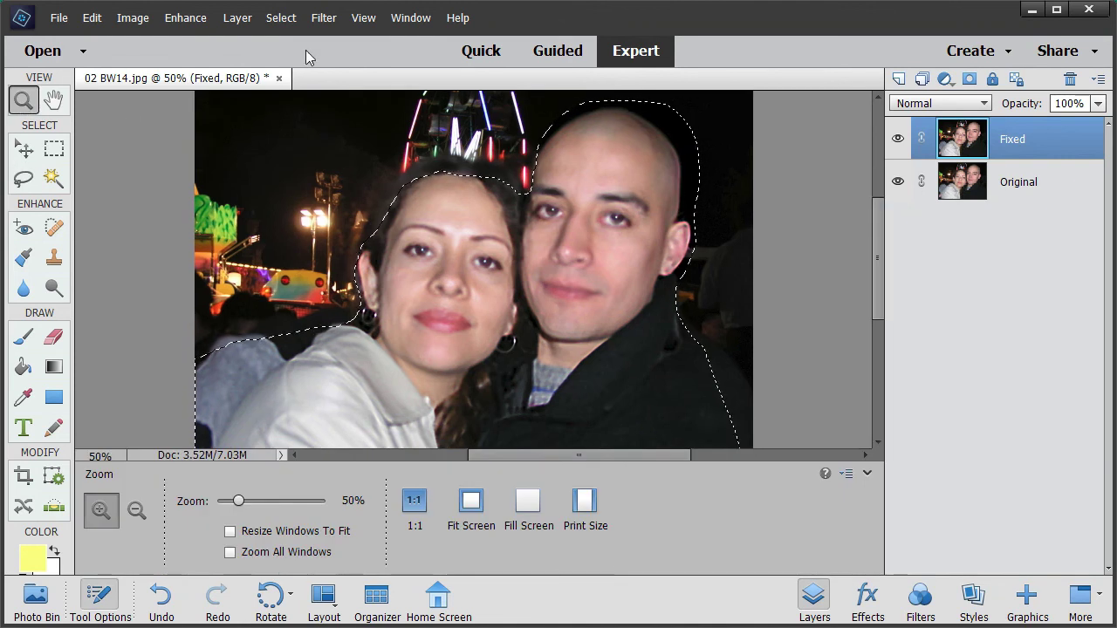
click(867, 474)
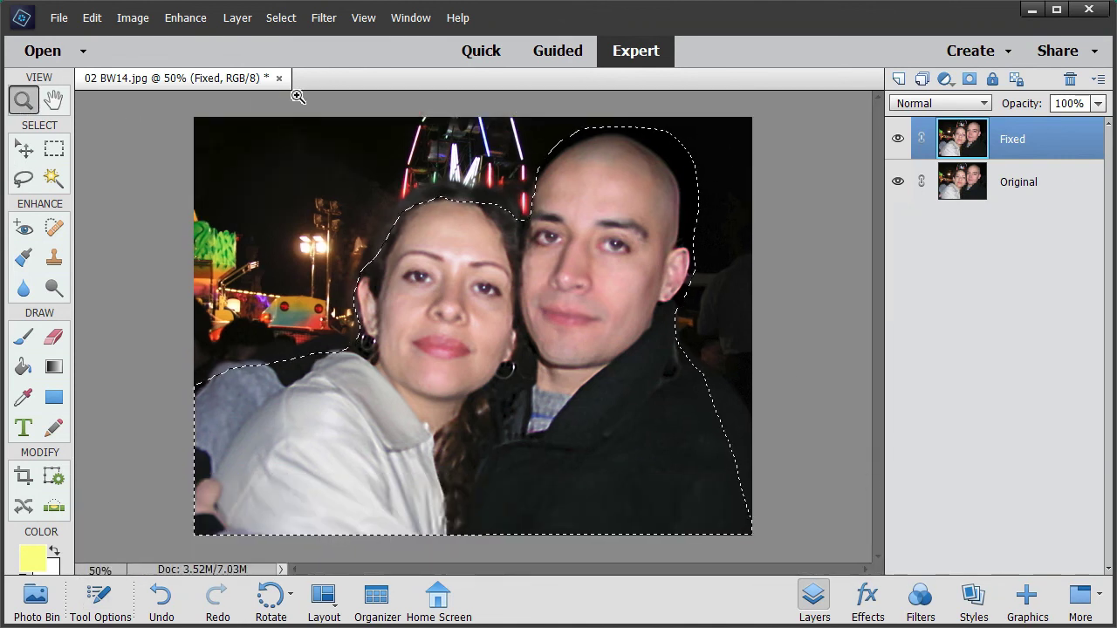
click(282, 19)
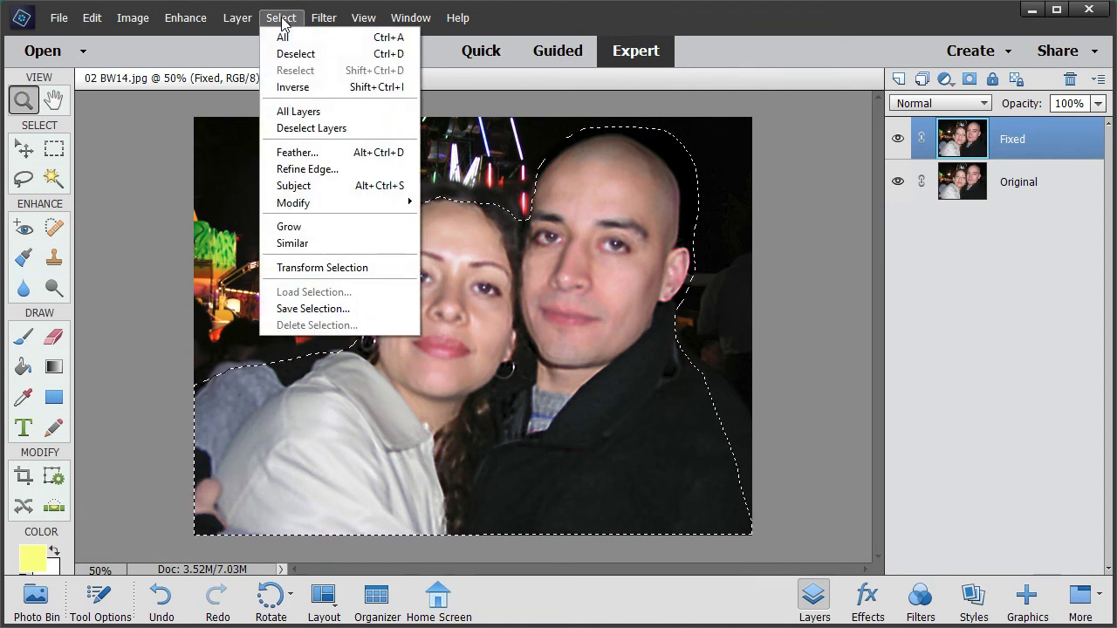
click(293, 87)
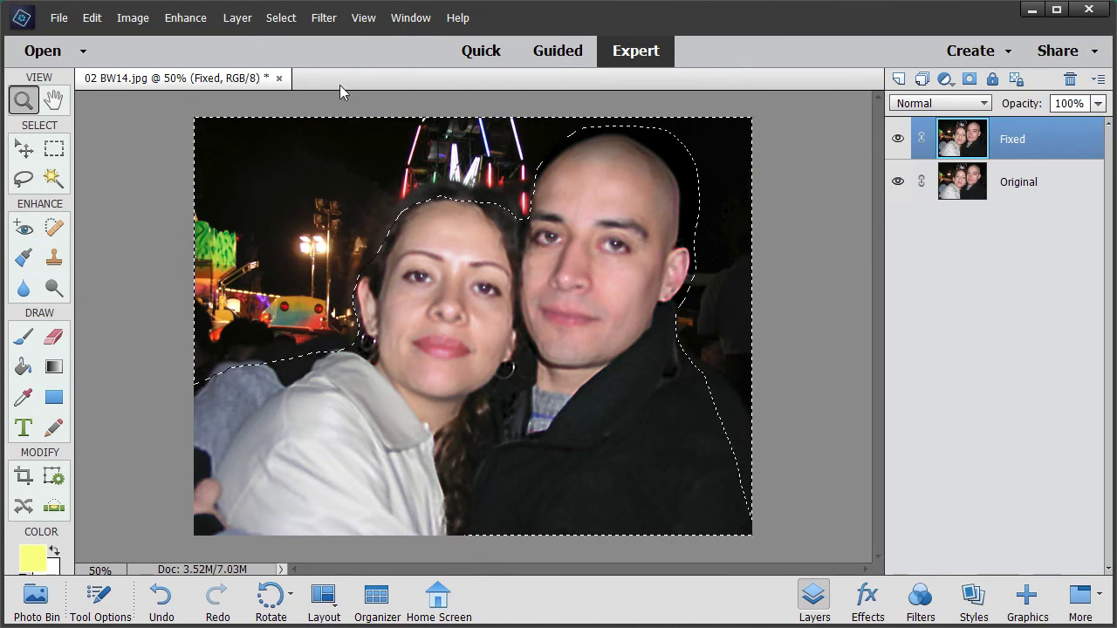
Apply a Gaussian Blur with a 5.0 pixel radius to the selected background, and deselect.
click(322, 19)
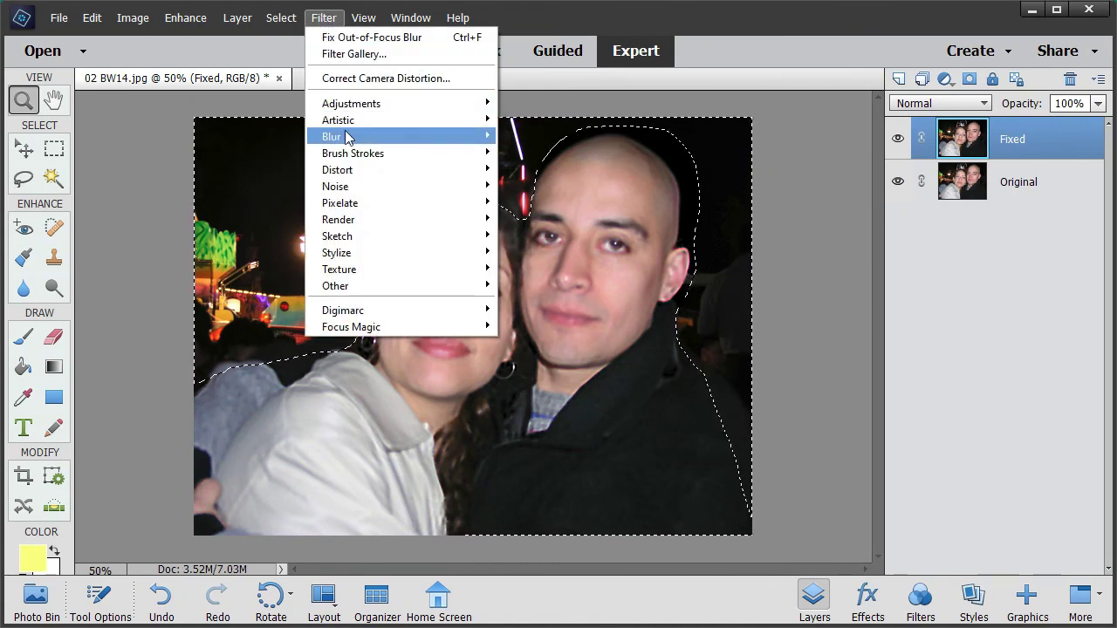
mouse_move(347, 140)
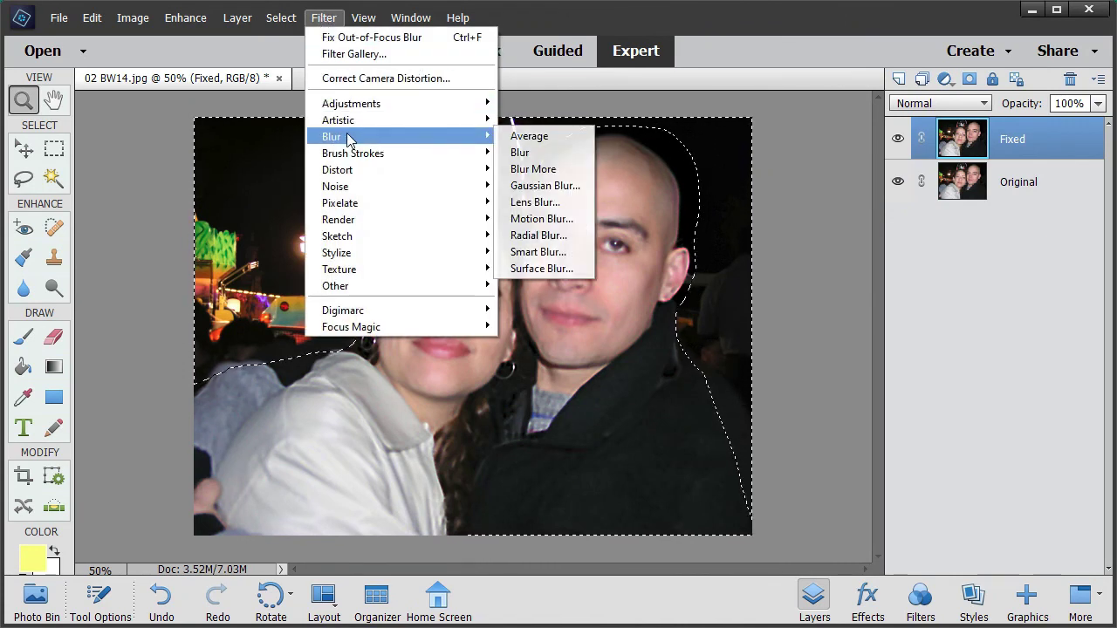
click(535, 186)
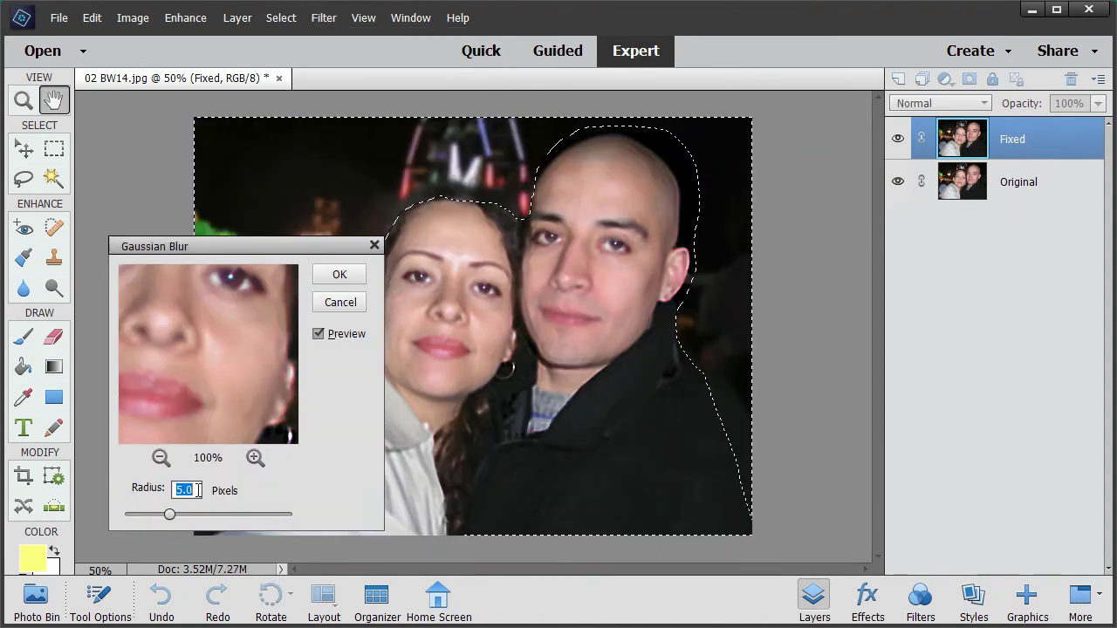
drag(187, 319, 243, 482)
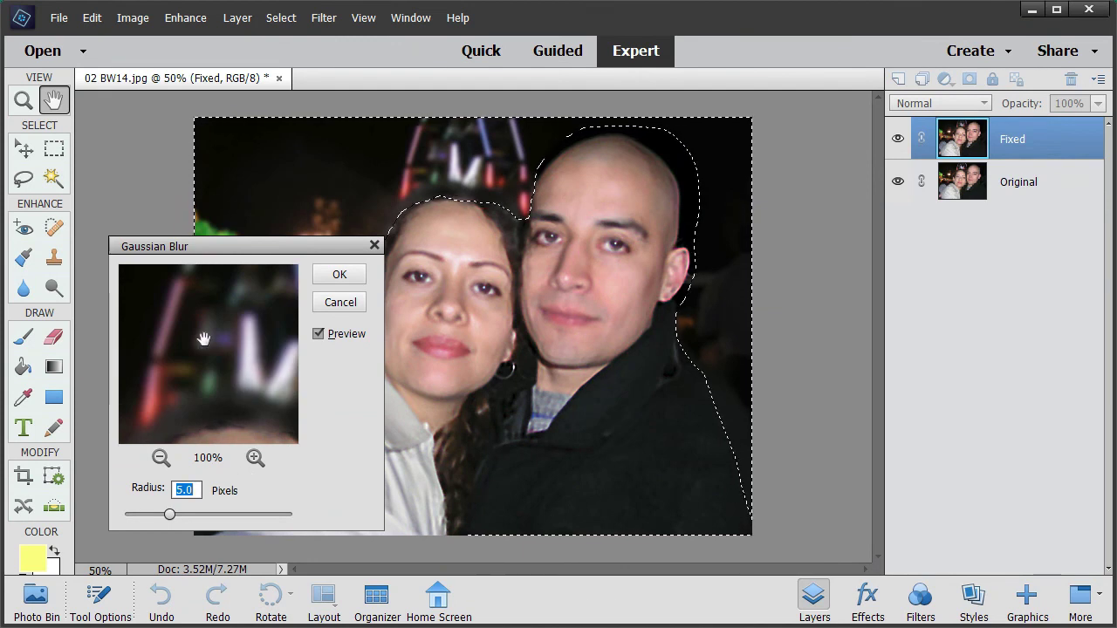
click(340, 274)
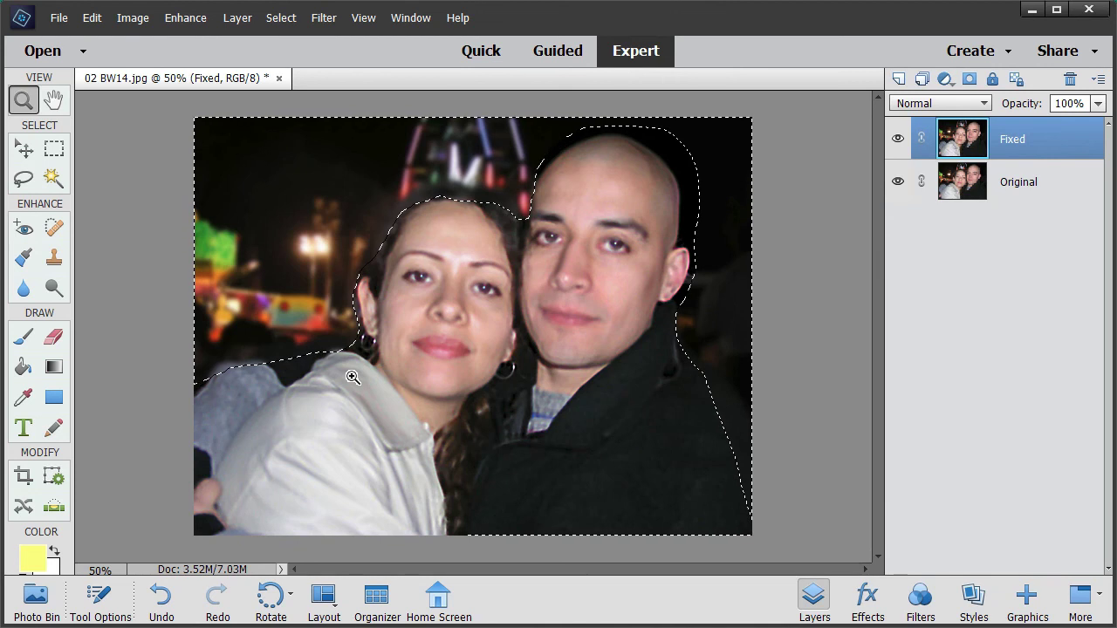
click(282, 23)
click(294, 53)
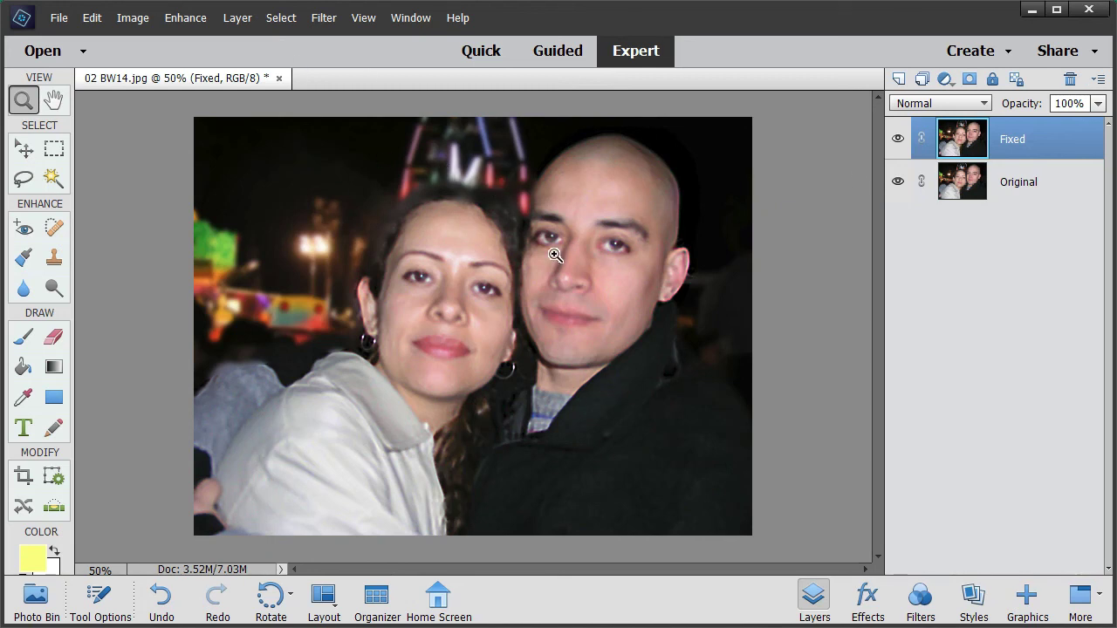
Toggle the Fixed layer's visibility off and on to compare the corrected photo with the original.
click(898, 140)
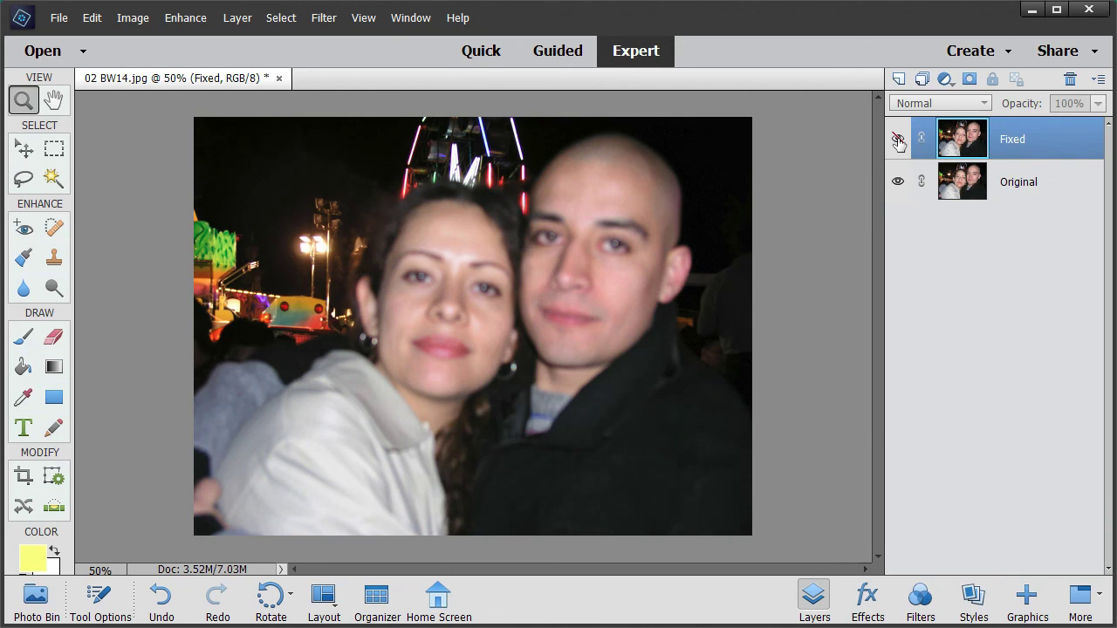
click(898, 140)
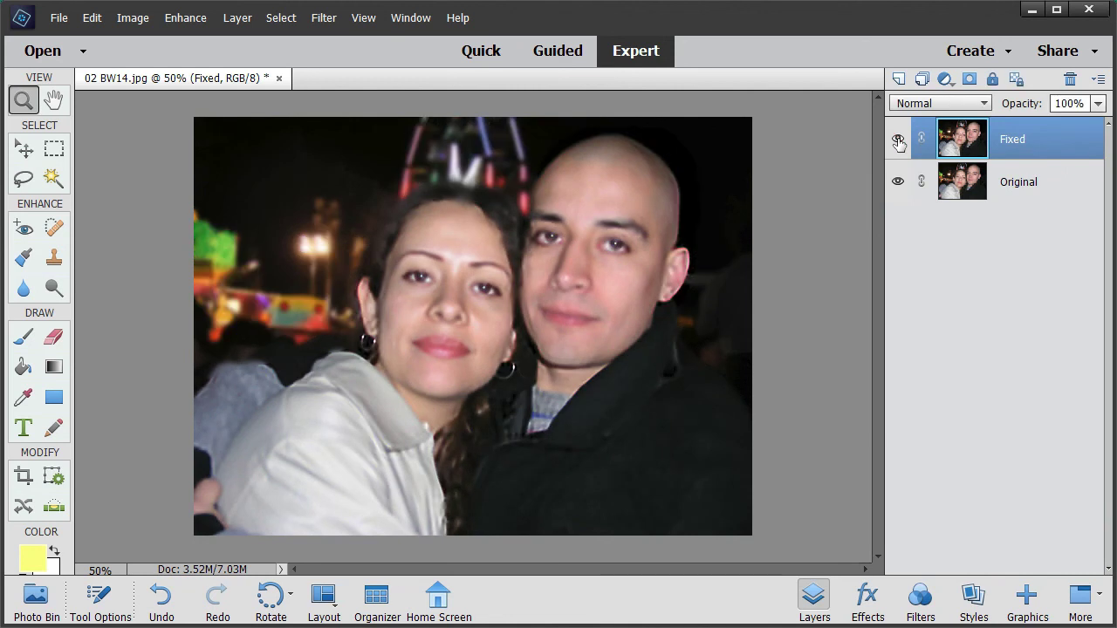
click(898, 140)
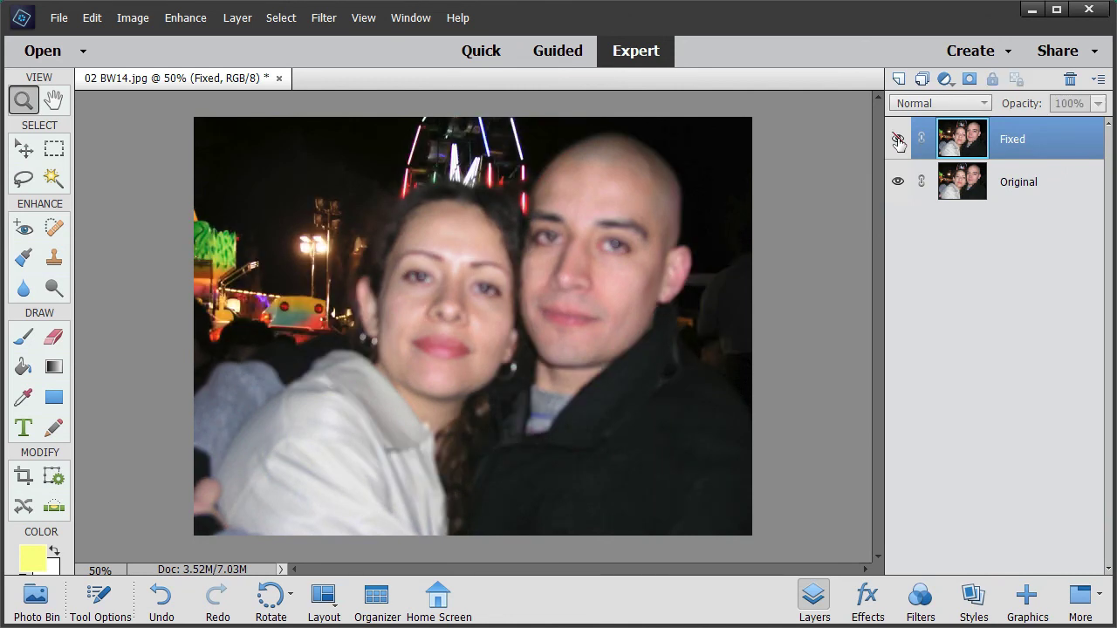
click(898, 141)
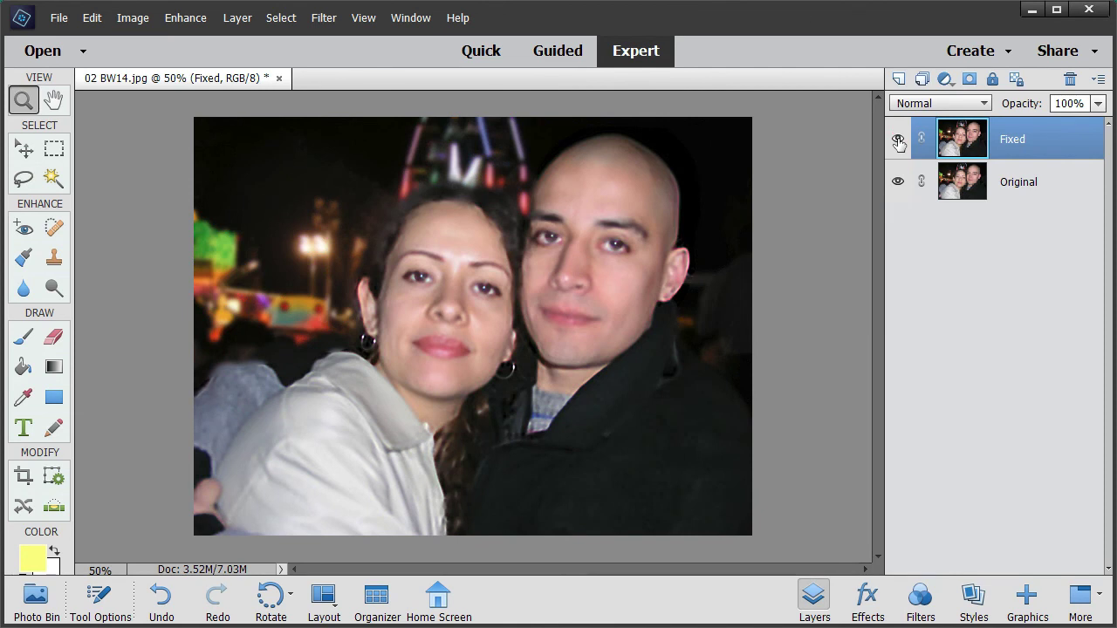